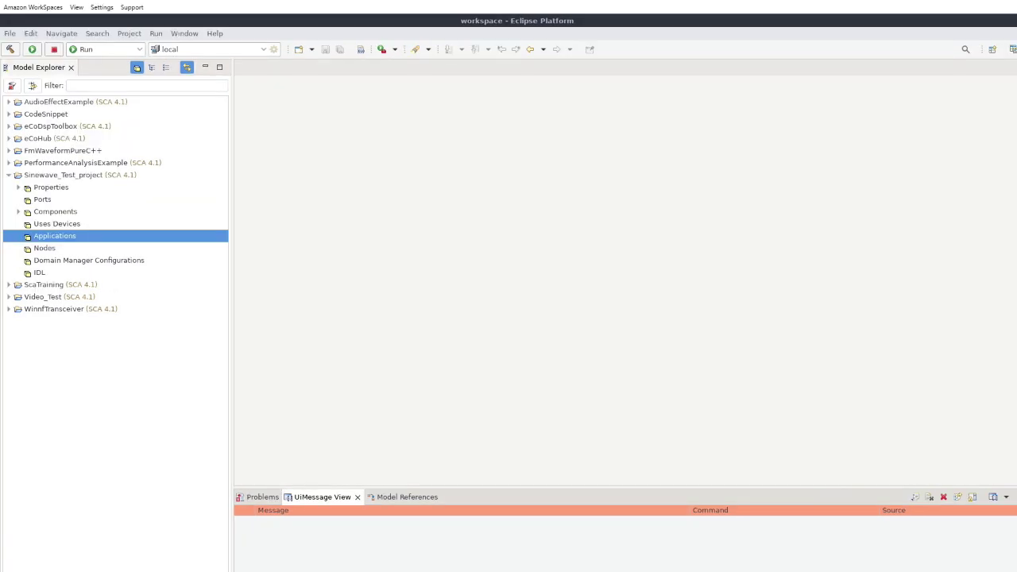
Step: Create an application assembly named FM_SineTone under Applications in Sinewave_Test_project and select it in the project tree
right_click(56, 236)
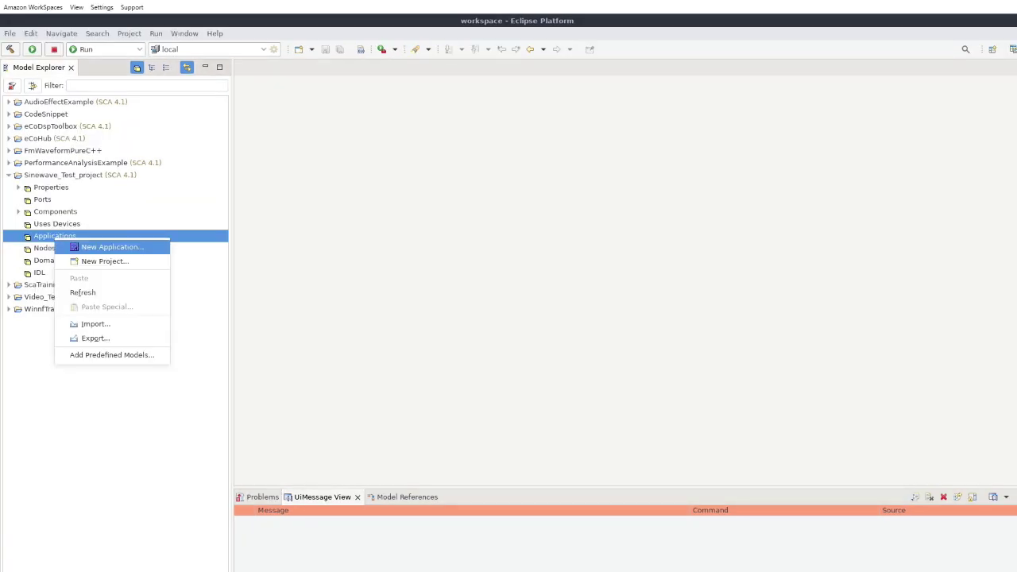
click(111, 248)
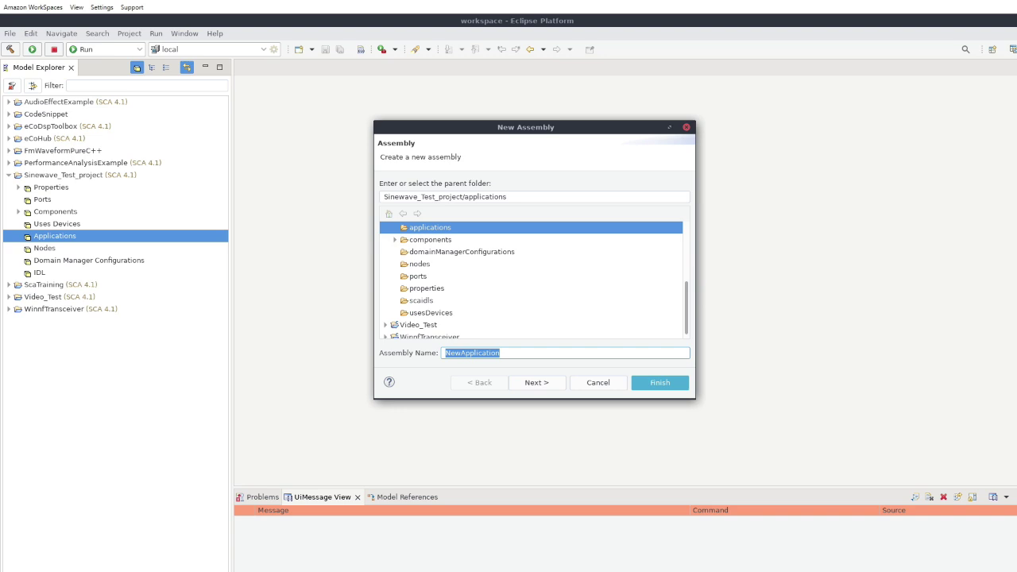
text(FM_SineTone)
click(663, 383)
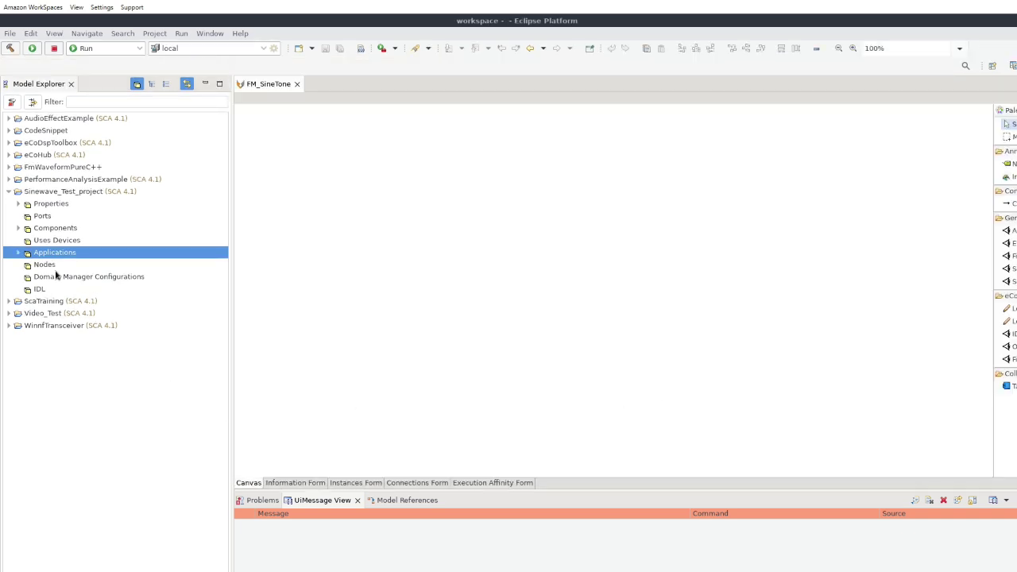
click(17, 252)
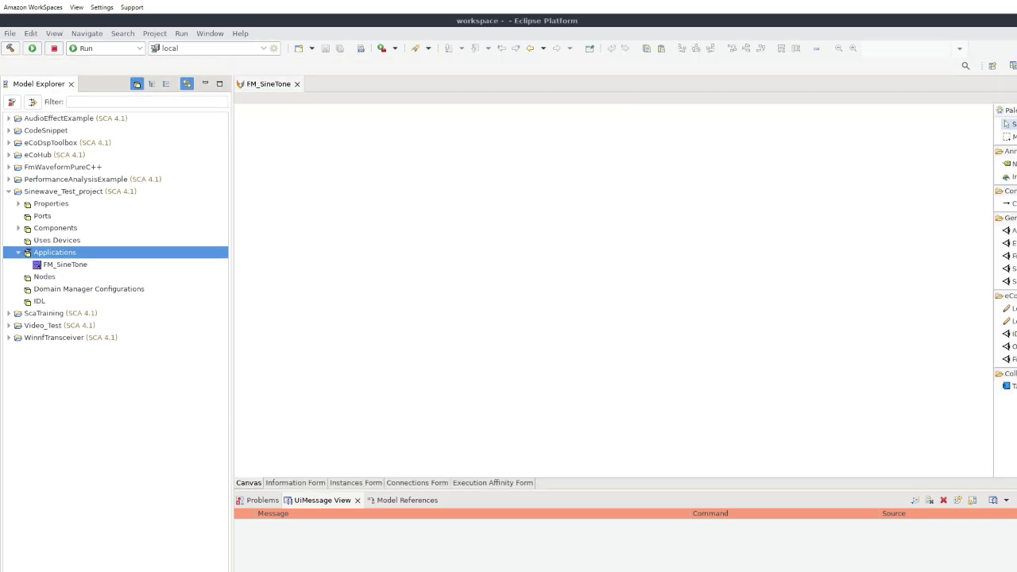
click(115, 266)
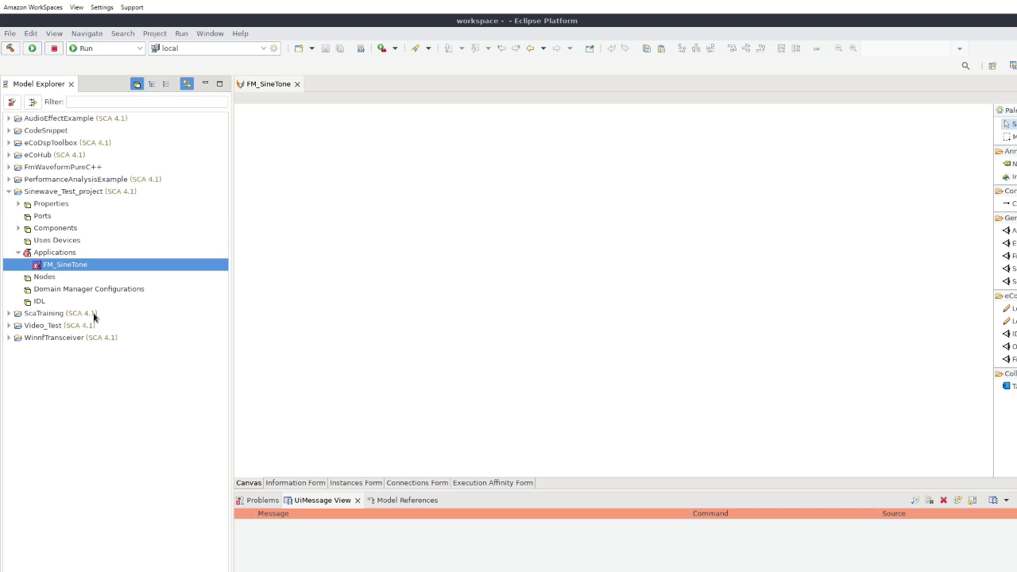
Step: Add the SineWaveGenerator and RealMultiStageResampler application components from eCoDspToolbox to the lower part of the FM_SineTone canvas
click(10, 143)
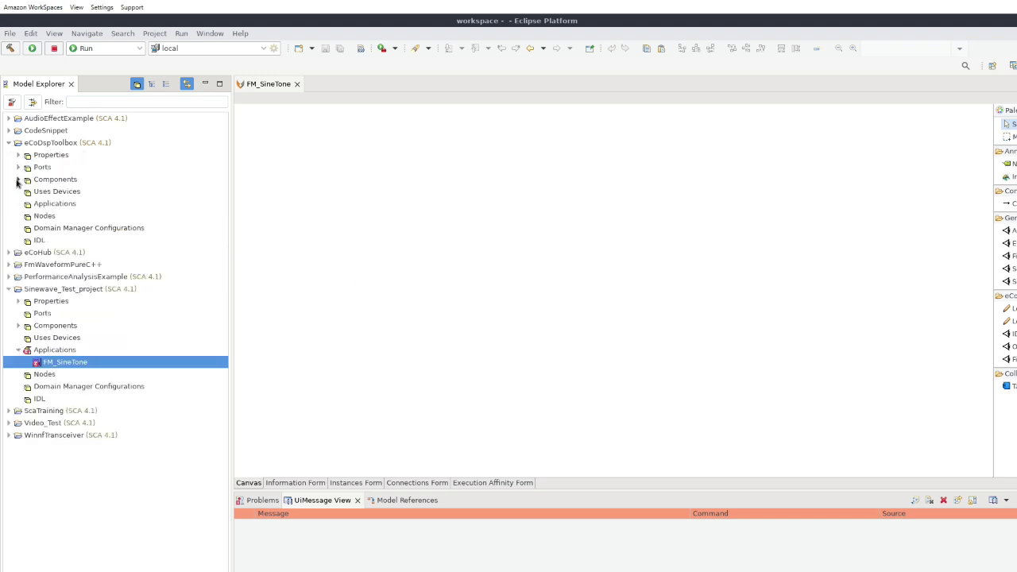
click(18, 179)
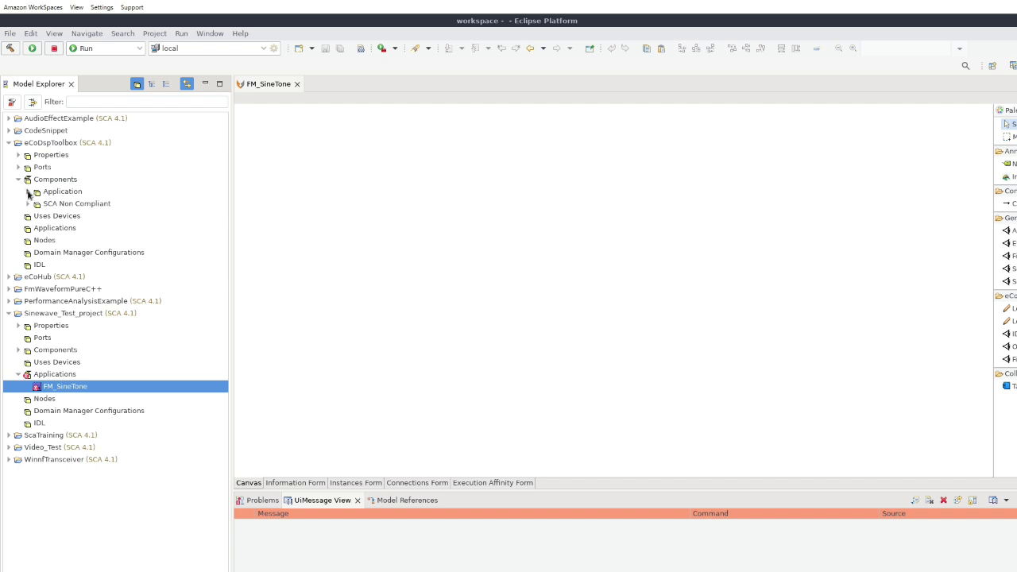
click(27, 192)
scroll(101, 399, down, 2)
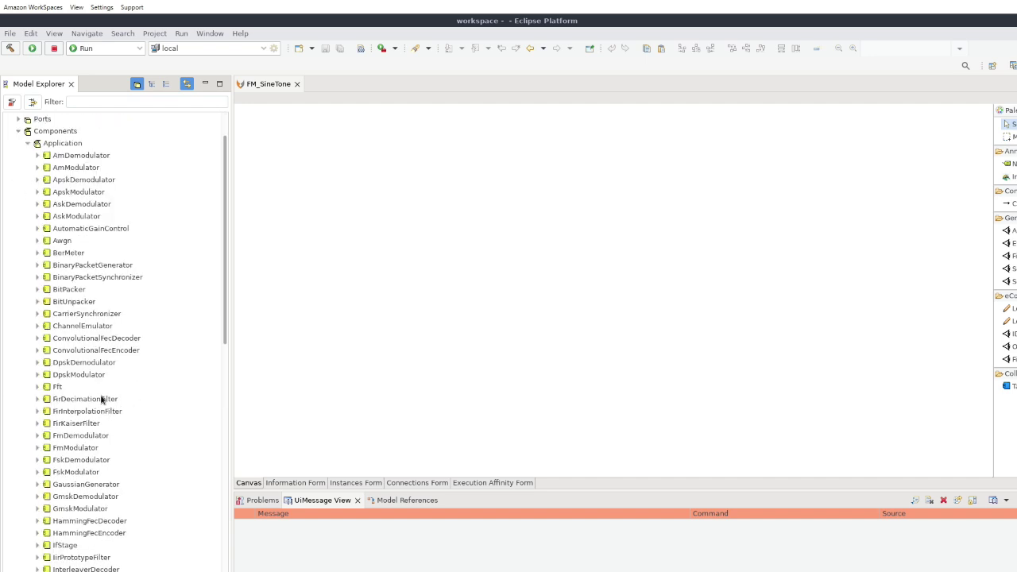
scroll(111, 437, down, 5)
scroll(113, 441, down, 4)
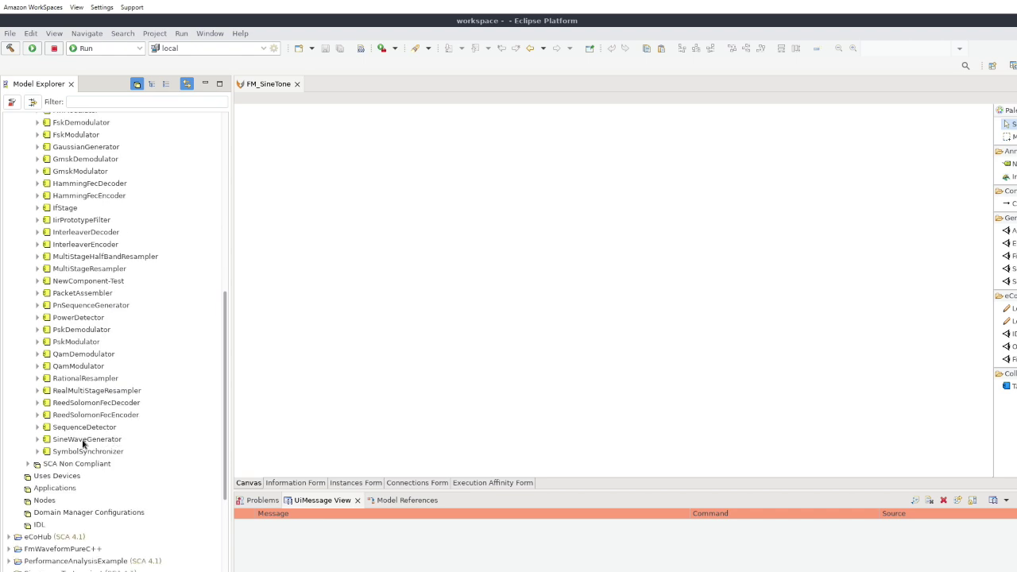
drag(123, 440, 786, 329)
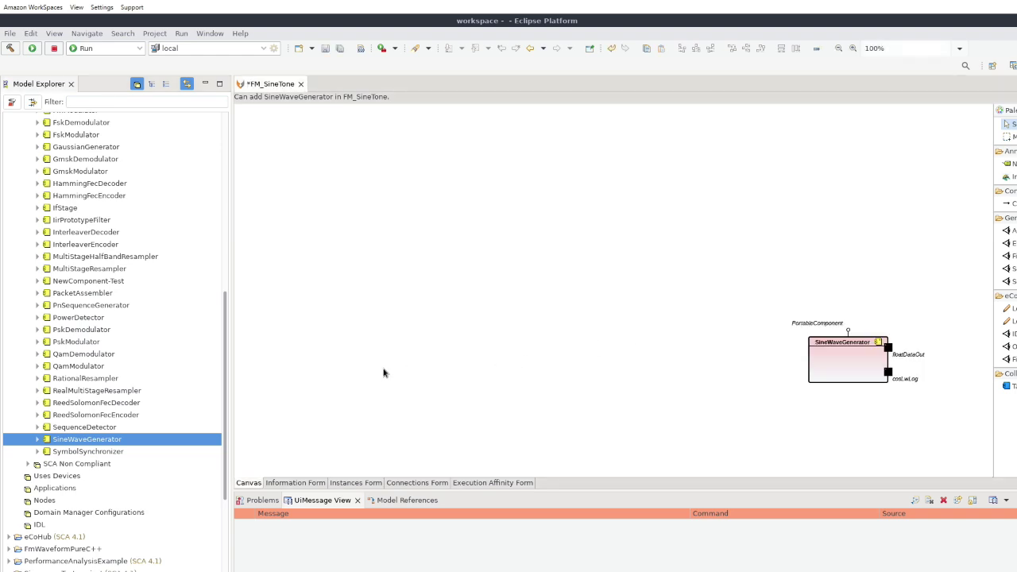
drag(76, 392, 660, 341)
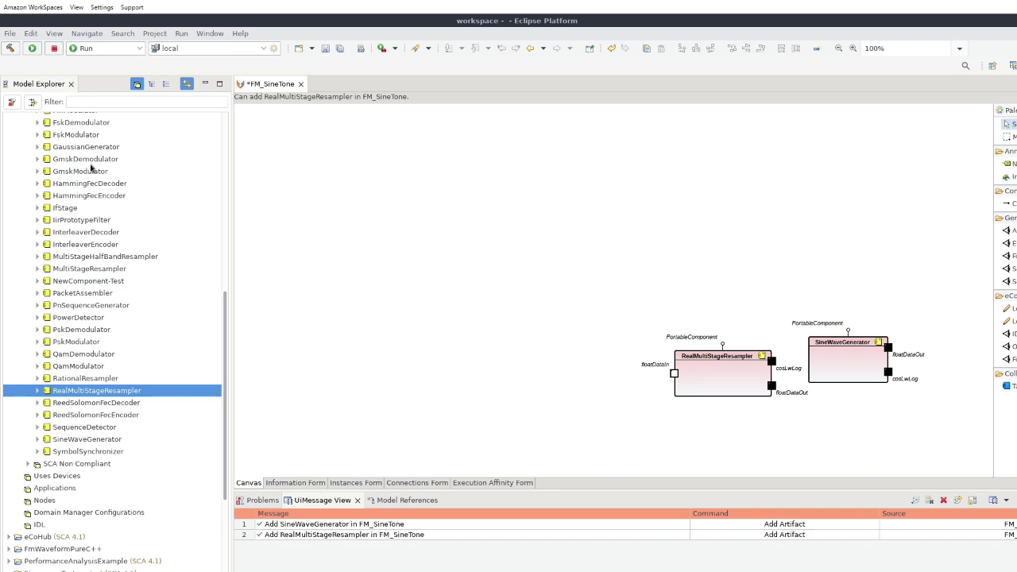
Step: Add FmModulator beside the lower resampler, and FmDemodulator and a second RealMultiStageResampler above them on the FM_SineTone canvas
scroll(96, 170, up, 4)
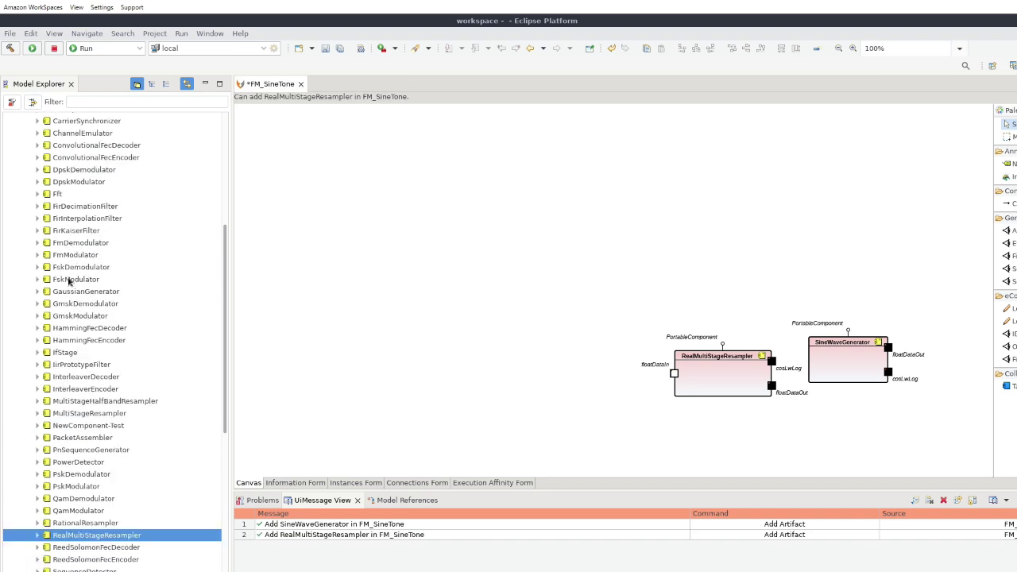
drag(66, 256, 478, 353)
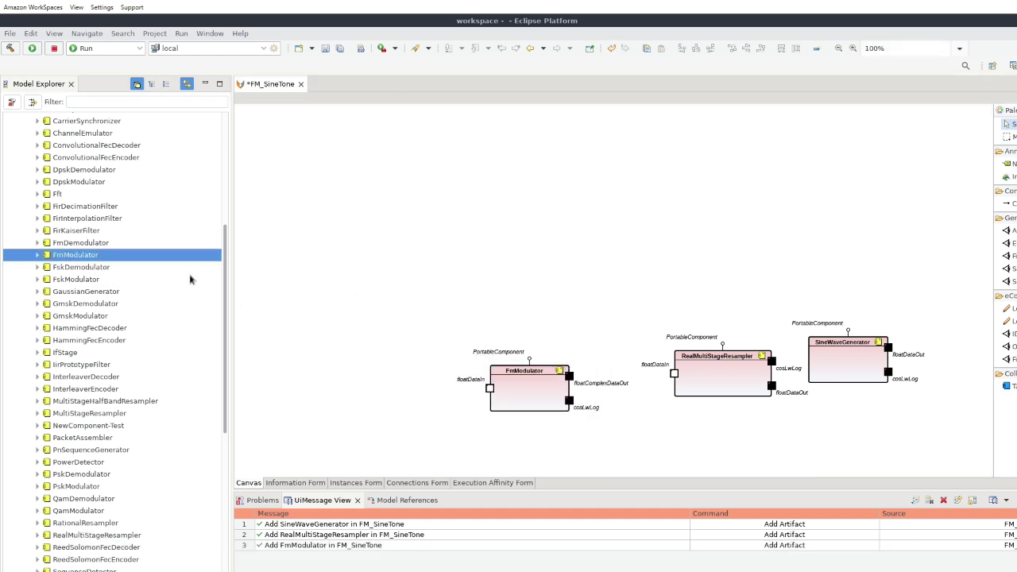
click(78, 243)
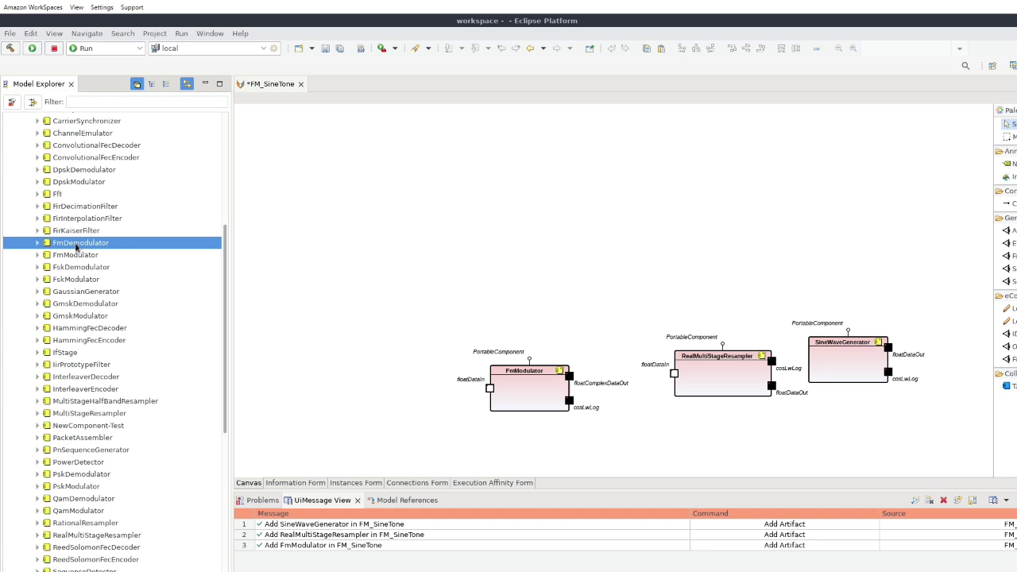
drag(78, 243, 475, 205)
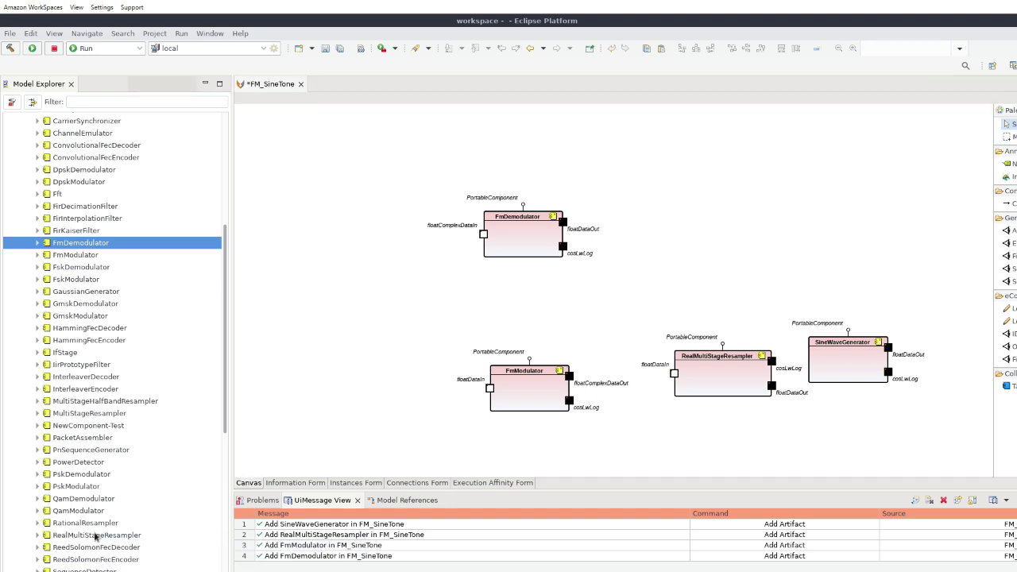
click(96, 535)
drag(96, 535, 732, 211)
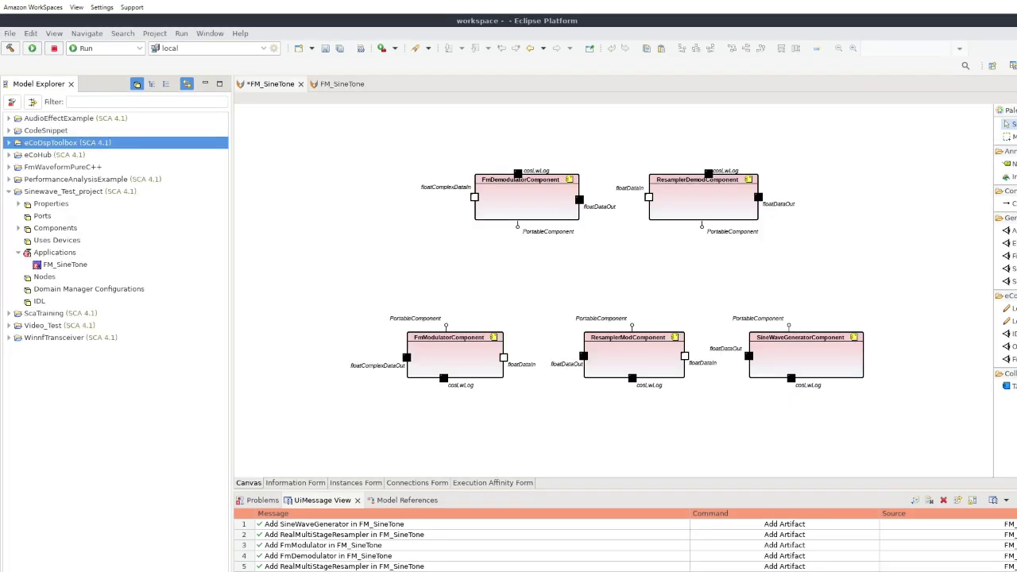
Step: Connect SineWaveGeneratorComponent's floatDataOut to ResamplerModComponent's floatDataIn, and ResamplerModComponent's floatDataOut to FmModulatorComponent's floatDataIn
click(1008, 204)
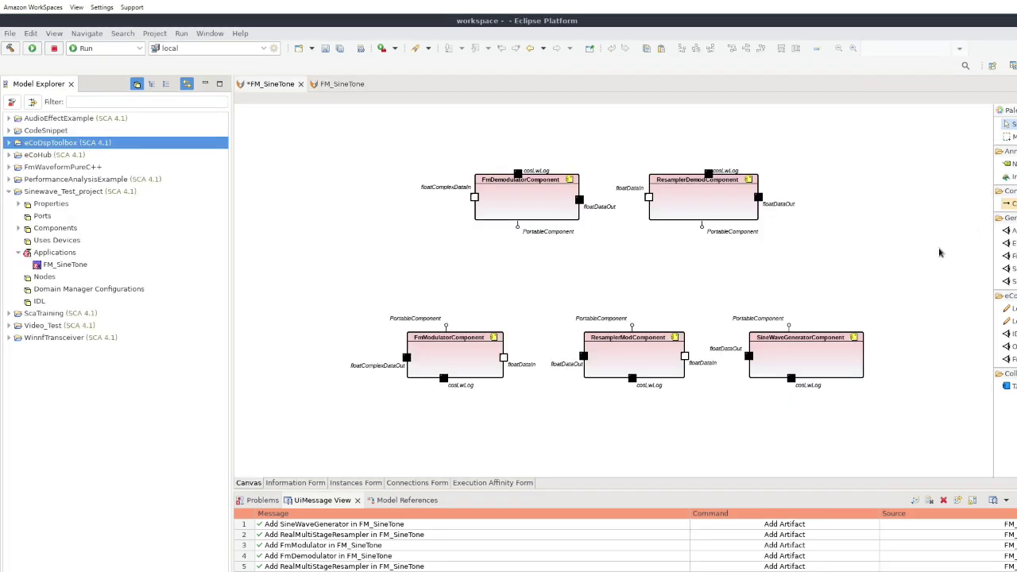
click(750, 361)
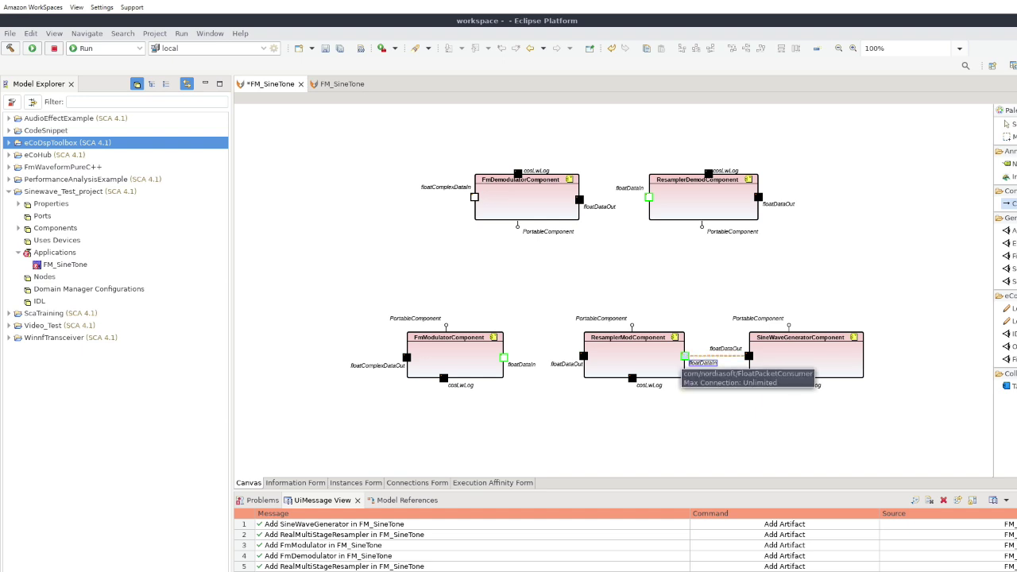
click(685, 357)
click(585, 359)
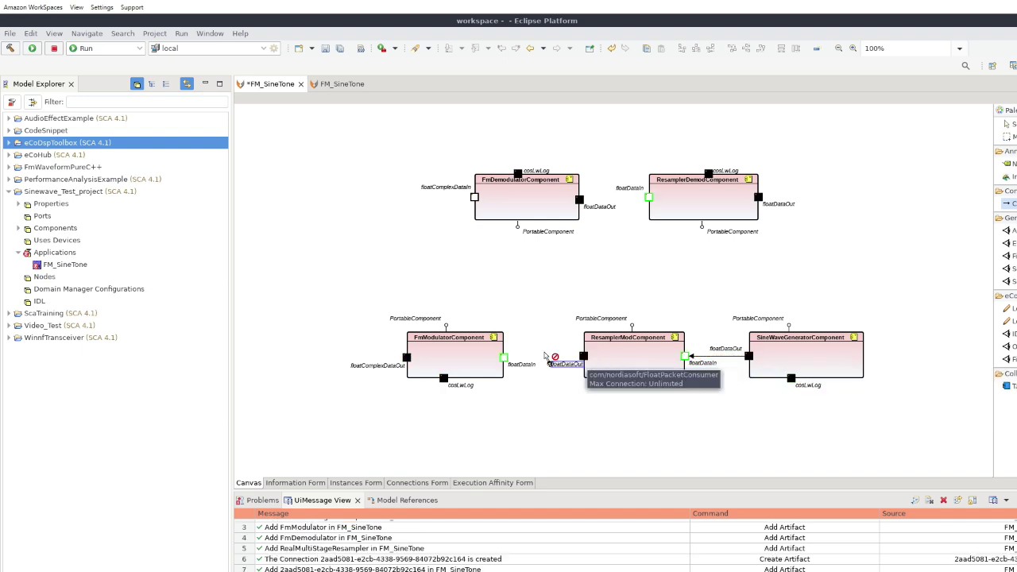
click(503, 358)
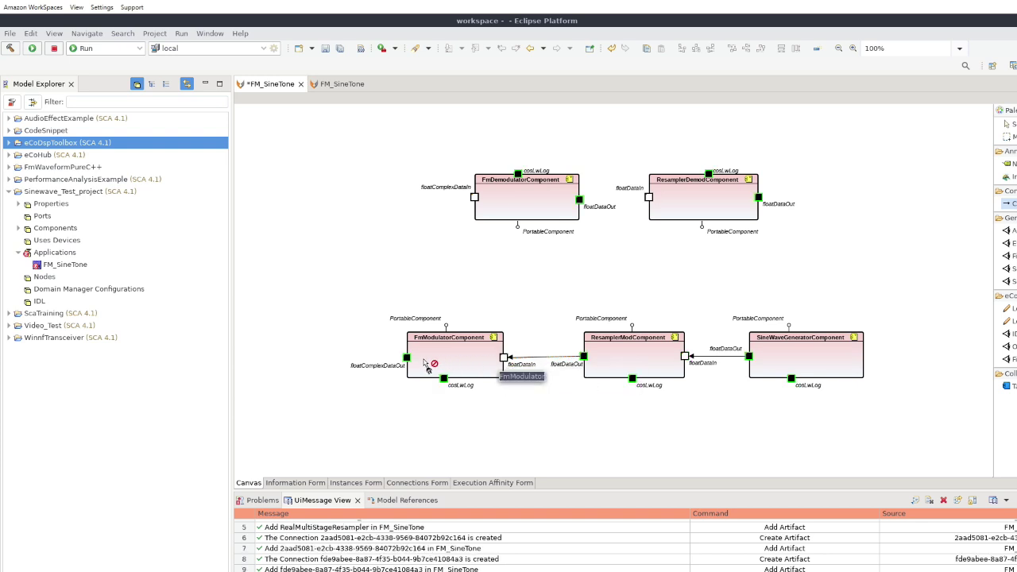
Step: Connect FmModulatorComponent's floatComplexDataOut to FmDemodulatorComponent's floatComplexDataIn, and FmDemodulatorComponent's floatDataOut to ResamplerDemodComponent's floatDataIn
click(407, 357)
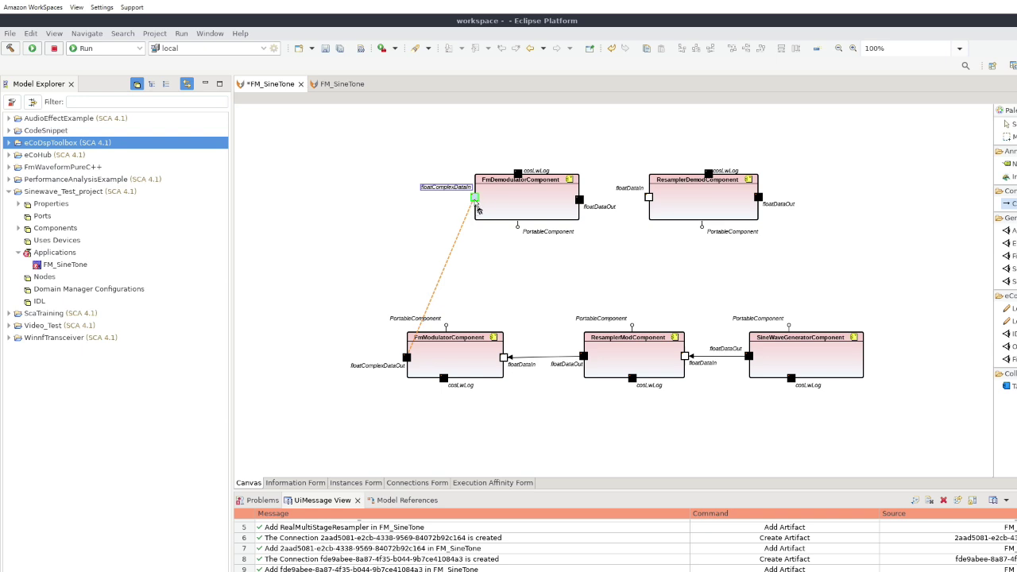
click(475, 200)
click(600, 209)
click(642, 207)
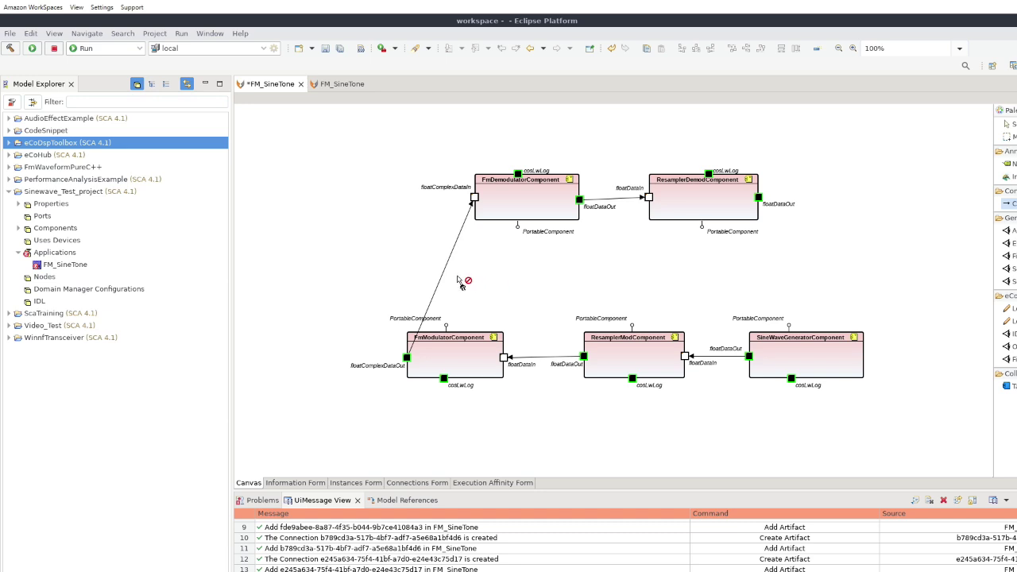
key(Escape)
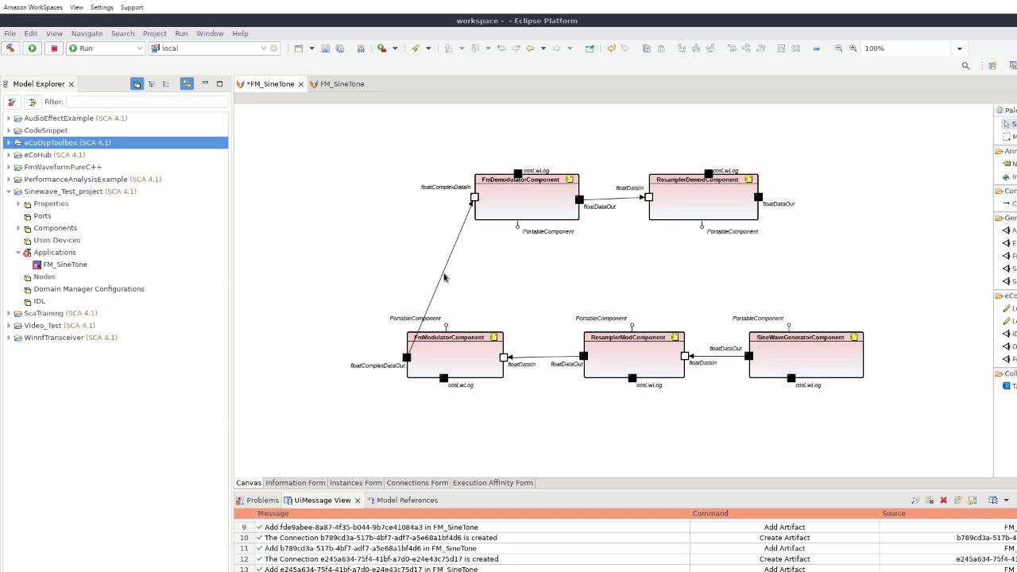
Step: Reroute the connection from FmModulatorComponent to FmDemodulatorComponent with bend points so it runs around the outside of both components
click(441, 278)
drag(441, 278, 363, 197)
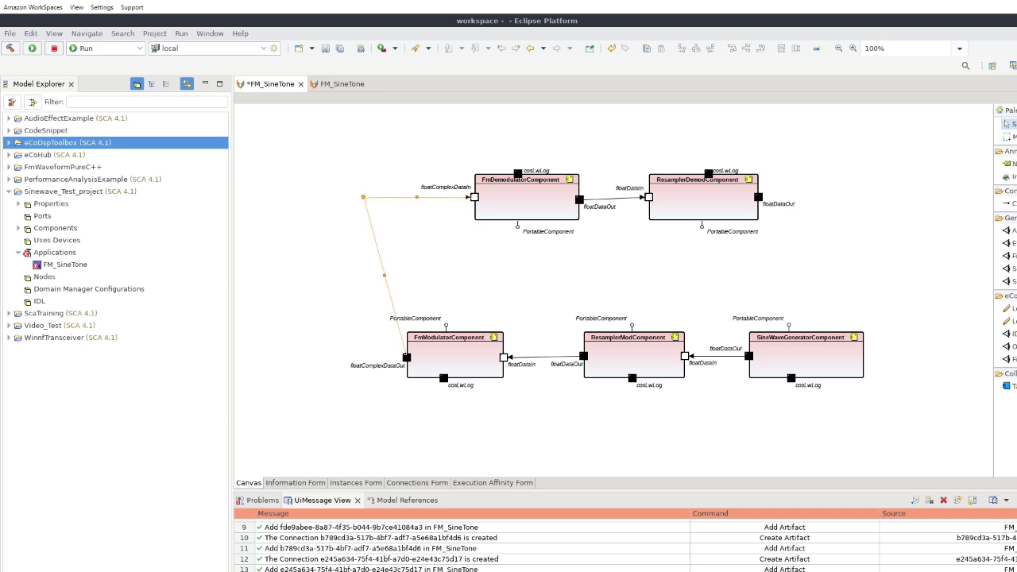
drag(384, 275, 368, 357)
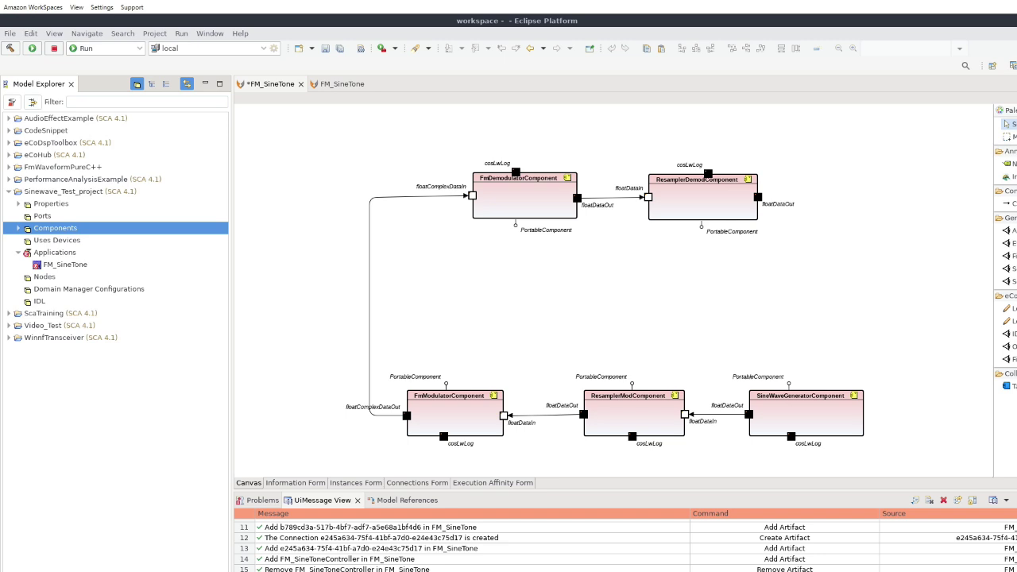
Step: Add the FM_SineToneController component from Sinewave_Test_project to the canvas between the upper and lower component rows
drag(92, 252, 571, 278)
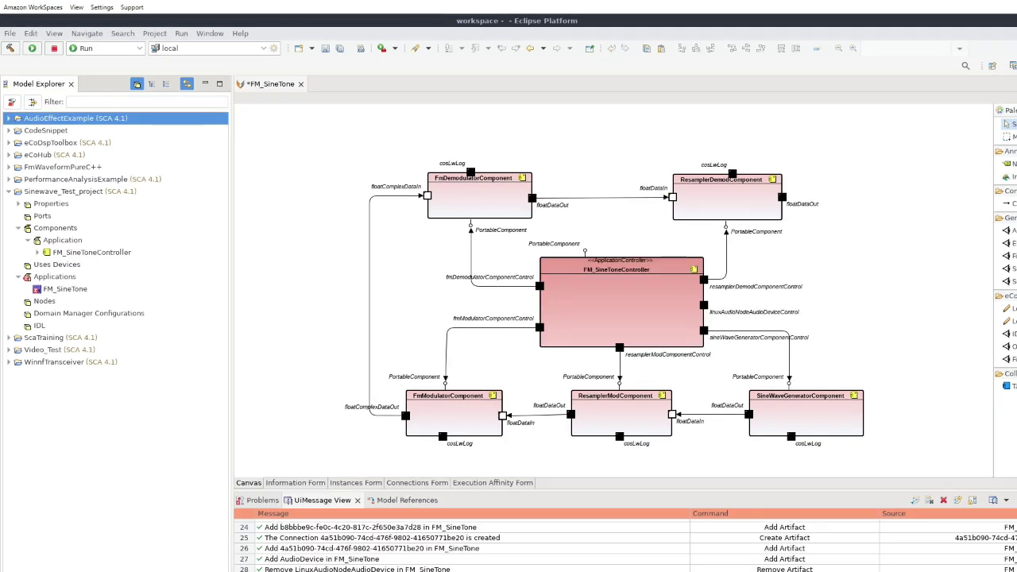
Step: Add AudioDevice from AudioEffectExample's platform components beside ResamplerDemodComponent and move its DeviceComponent port to the block's lower edge
click(11, 118)
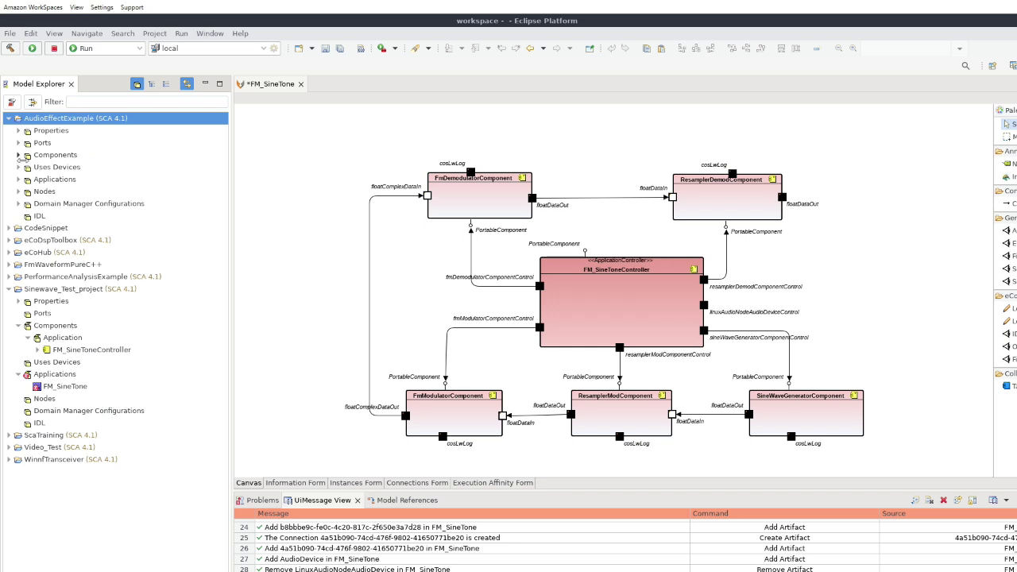
click(18, 155)
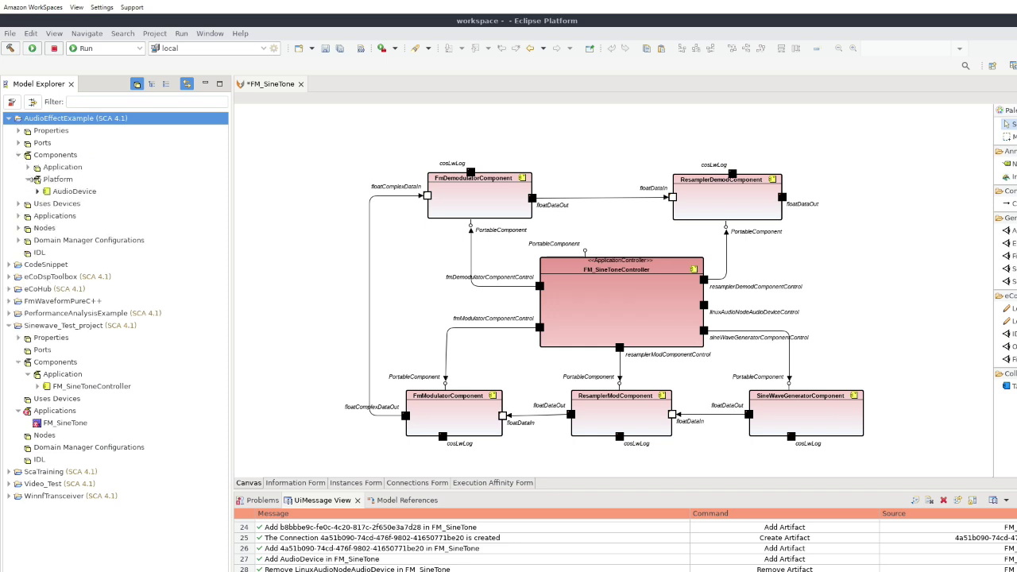
click(50, 179)
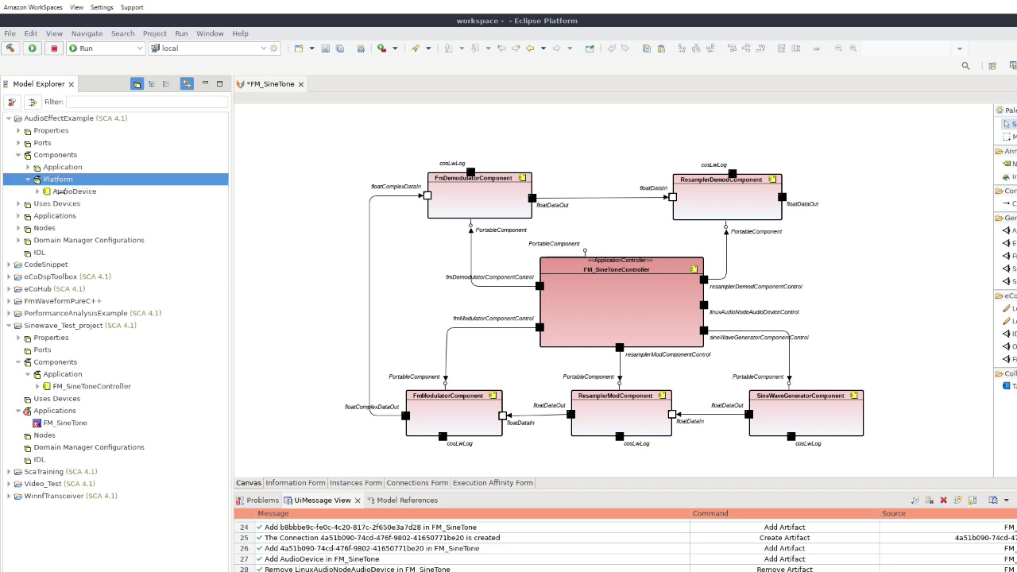
click(75, 194)
drag(76, 194, 879, 202)
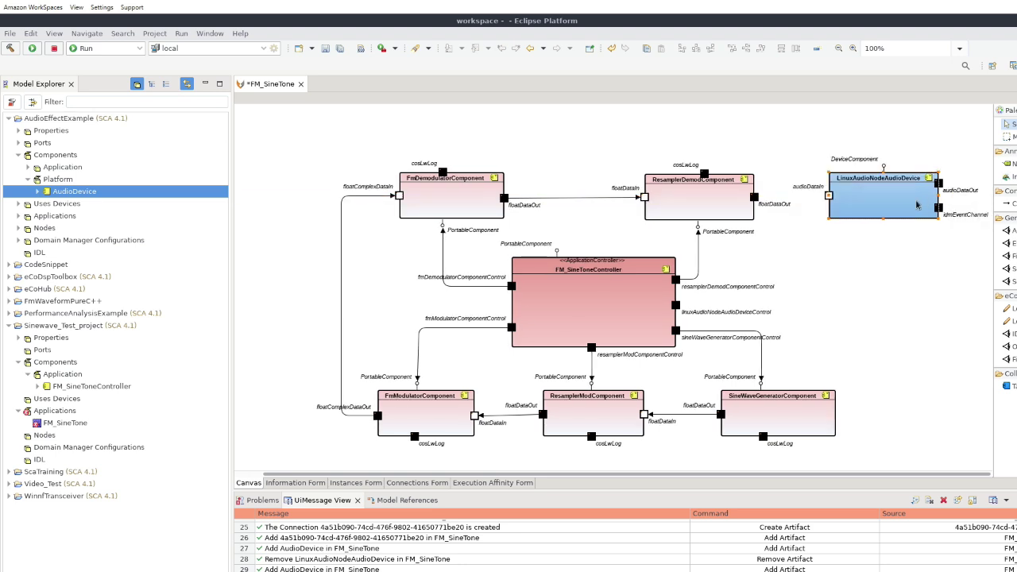
click(884, 168)
click(884, 223)
drag(885, 223, 883, 225)
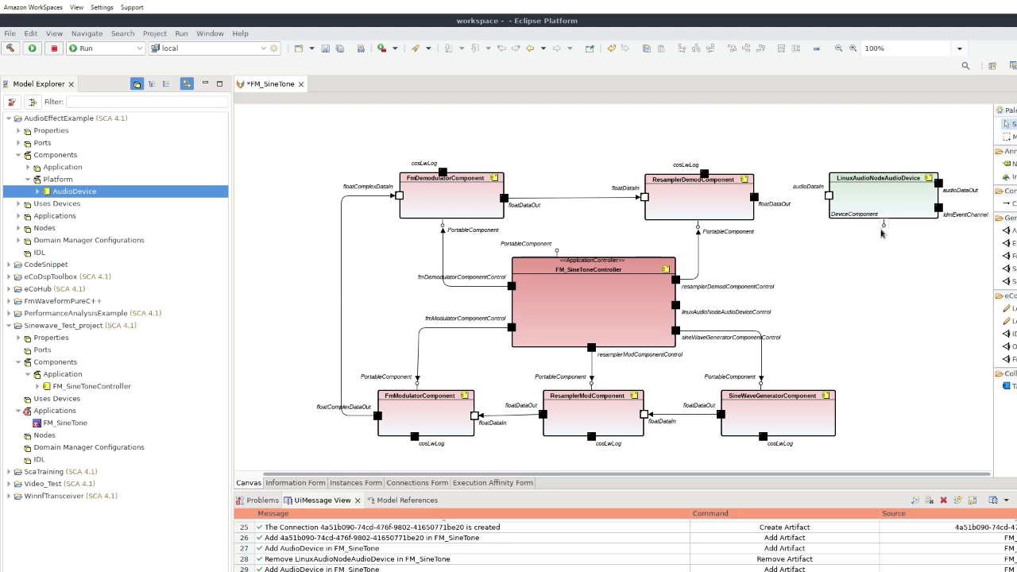
Step: Connect the controller's linuxAudioNodeAudioDeviceControl to the audio device's DeviceComponent port, and ResamplerDemodComponent's floatDataOut to the device's audioDataIn
click(1007, 204)
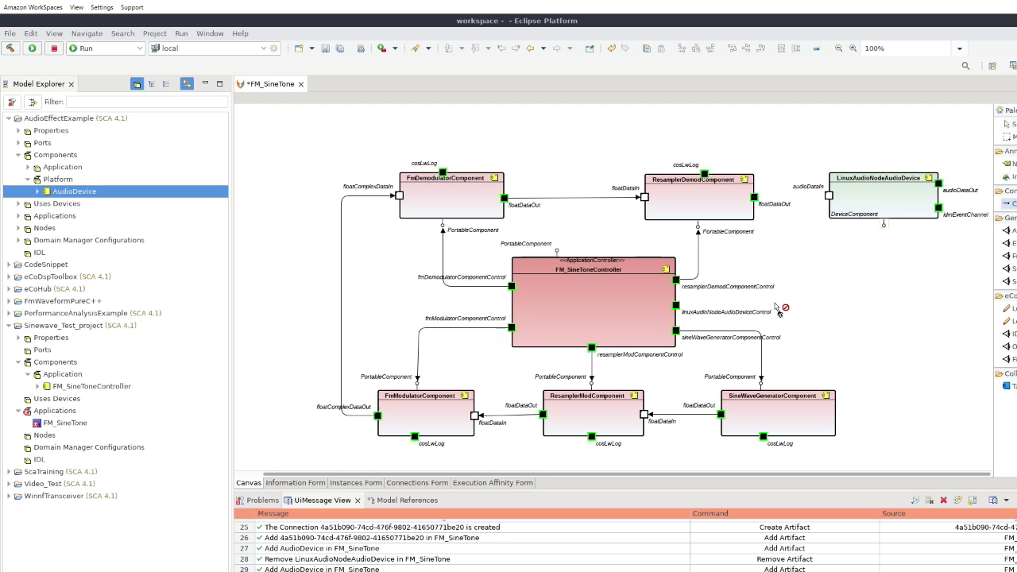
click(676, 305)
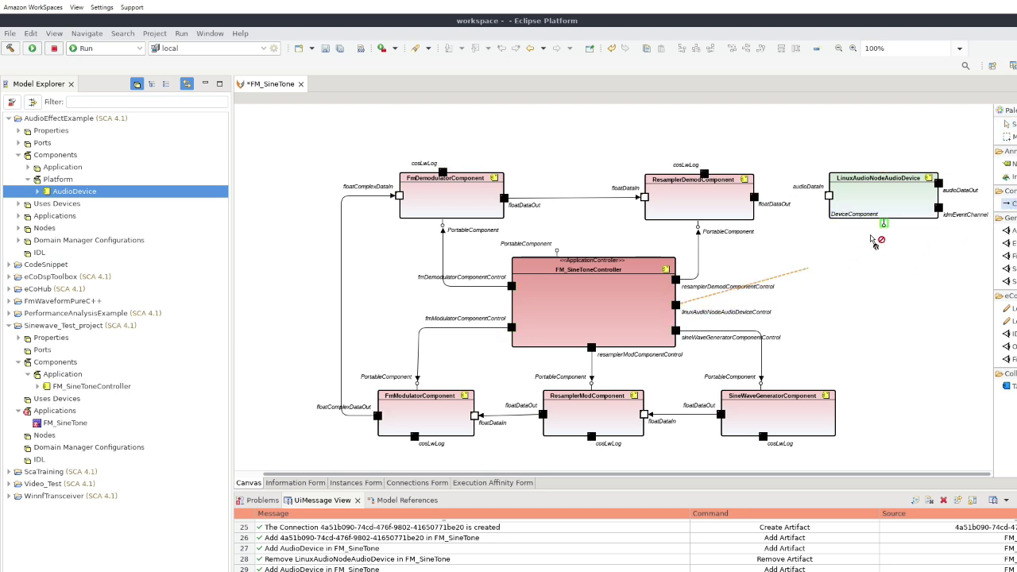
click(888, 228)
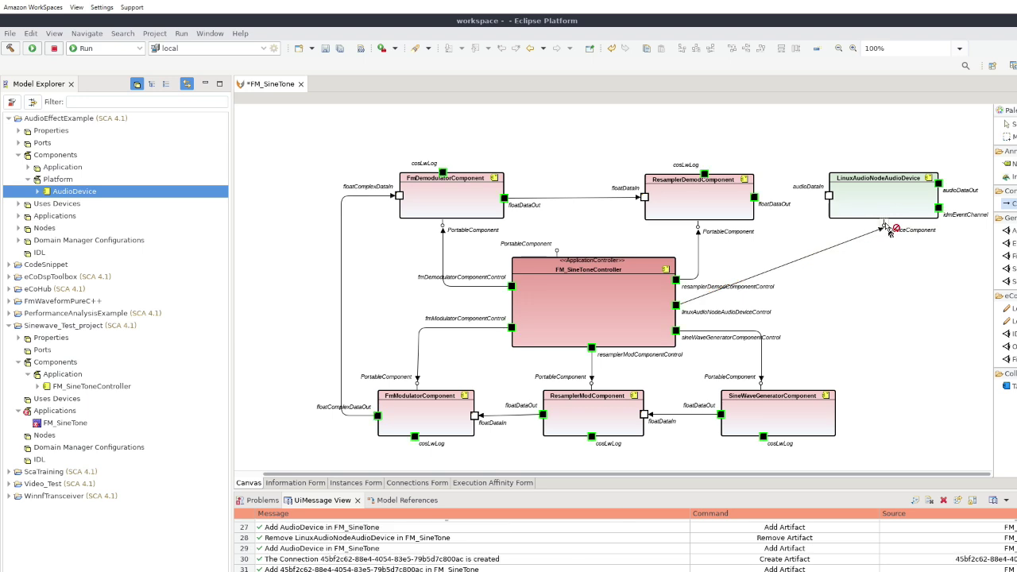
drag(763, 208, 831, 204)
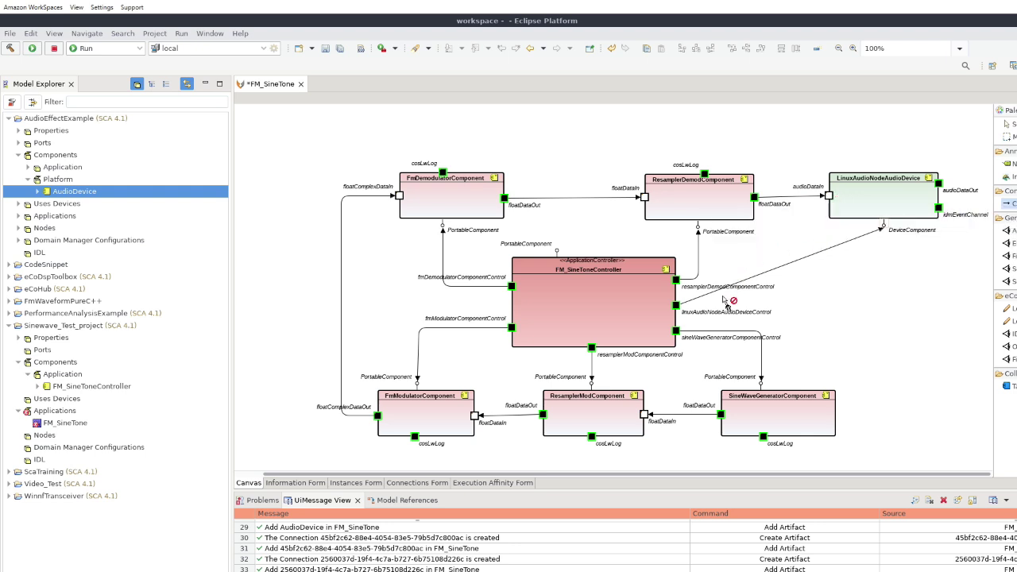
Step: Reroute the connection from linuxAudioNodeAudioDeviceControl to the audio device's DeviceComponent port with a right-angle bend below the device
key(Escape)
click(781, 267)
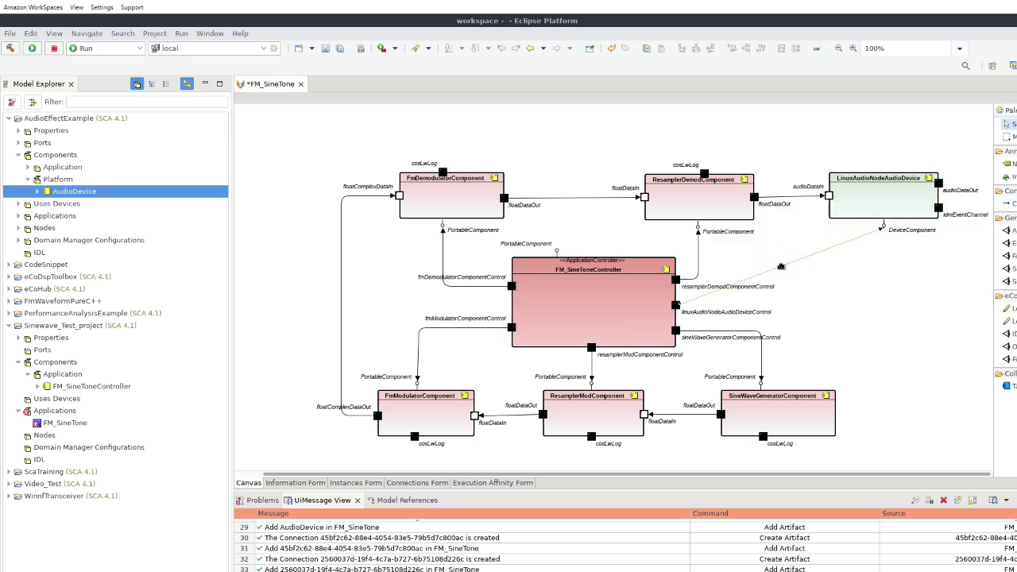
drag(780, 267, 884, 305)
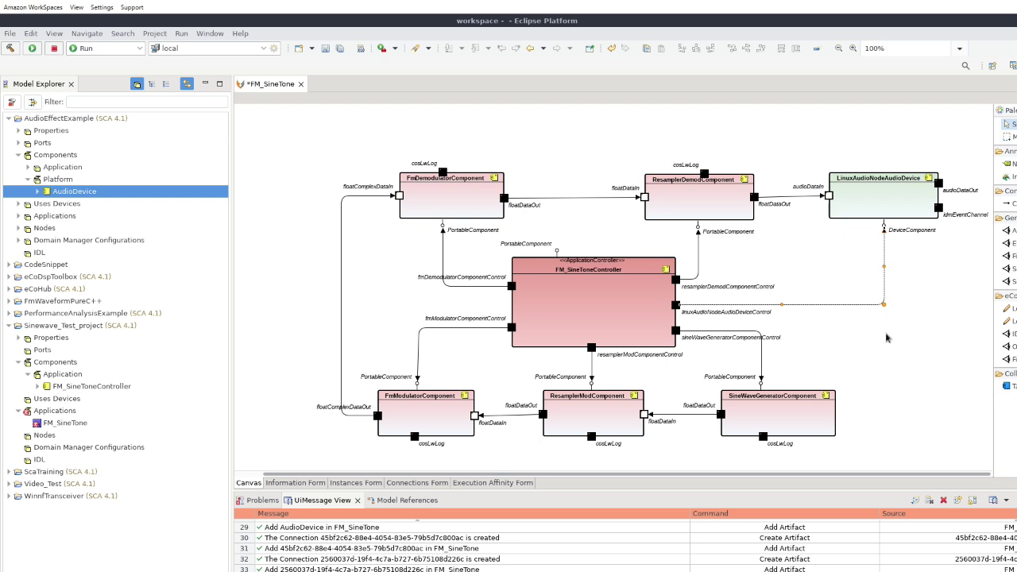
click(890, 344)
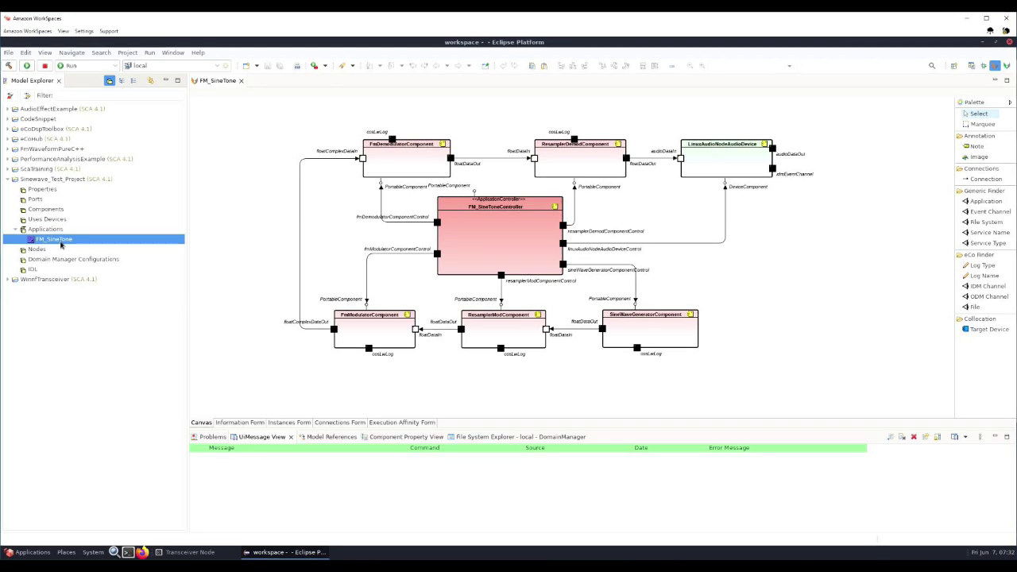
Step: Run the FM_SineTone application on the local domain and start its running instance, Default FM_SineTone
right_click(61, 243)
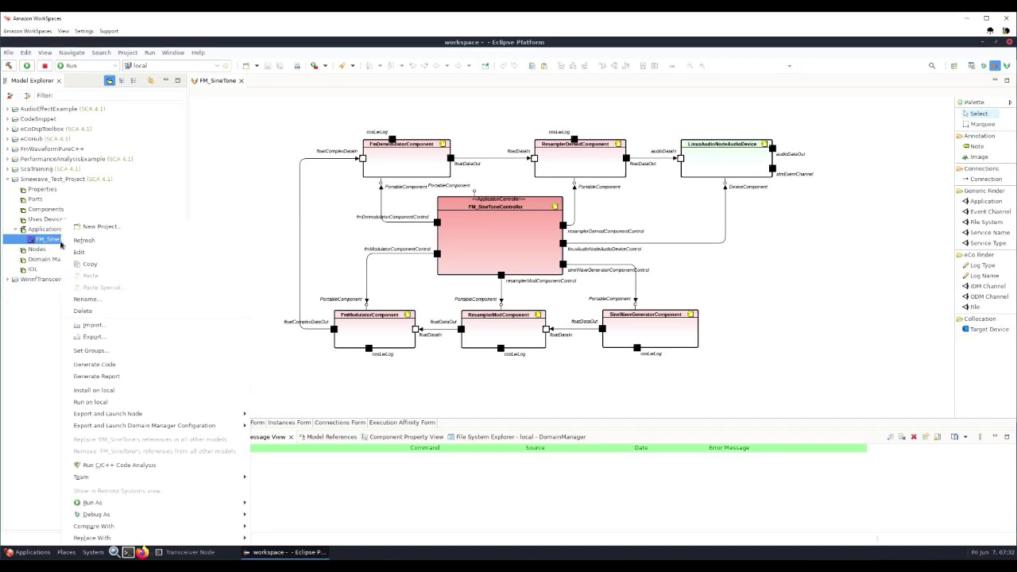
click(87, 403)
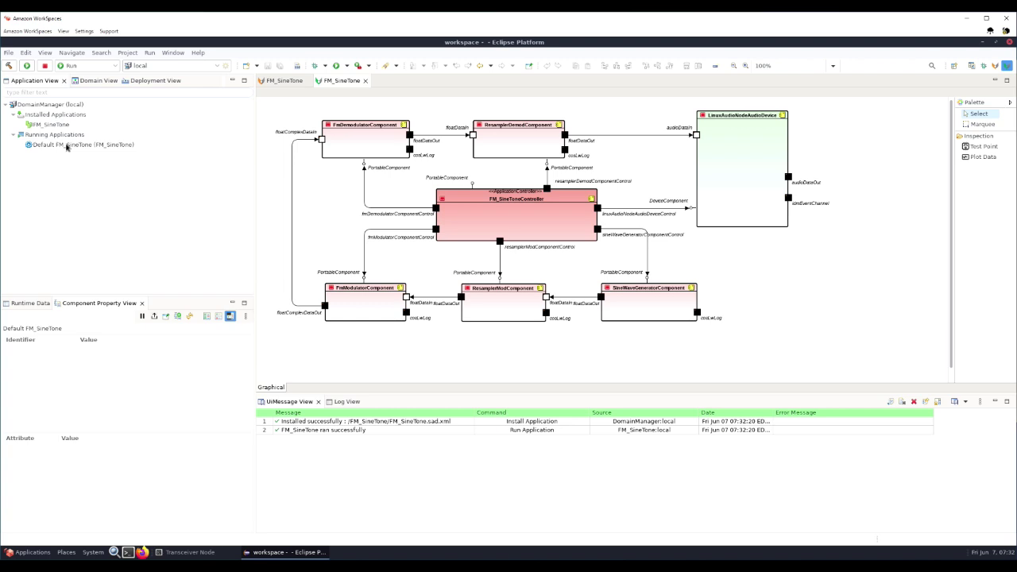
click(67, 147)
right_click(102, 148)
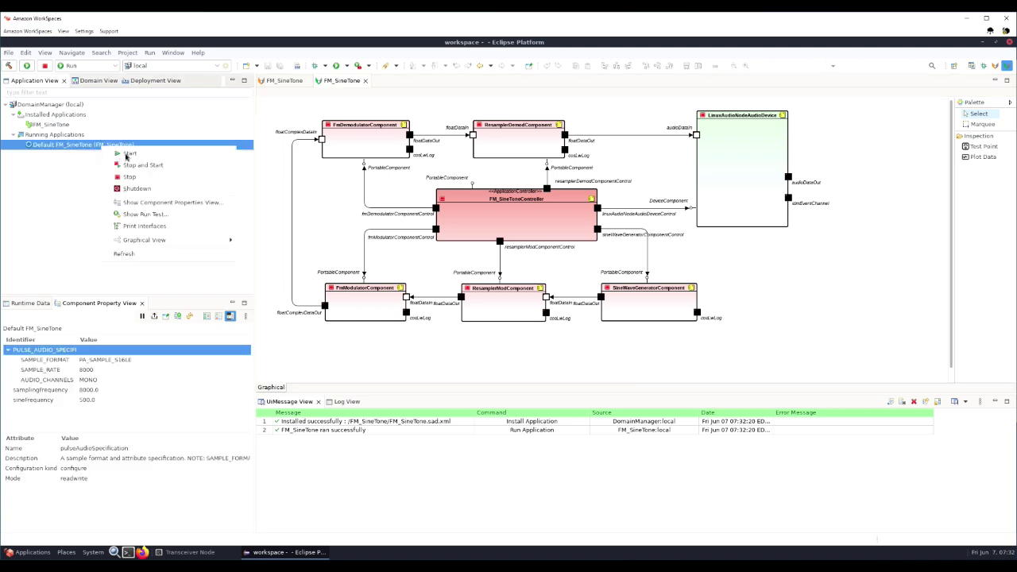
click(127, 154)
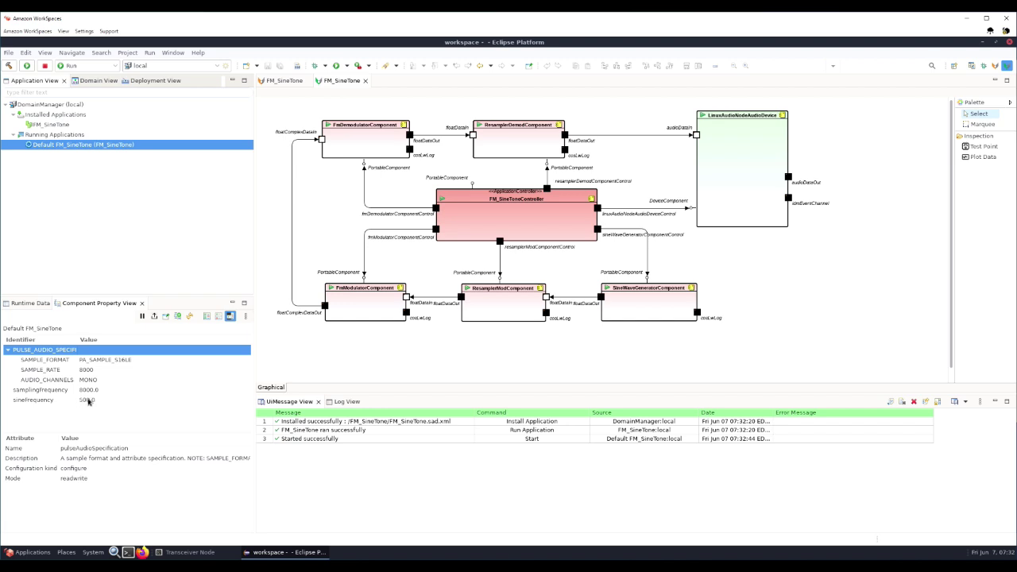
Step: Set the running application's sineFrequency property to 1000
click(89, 401)
click(89, 401)
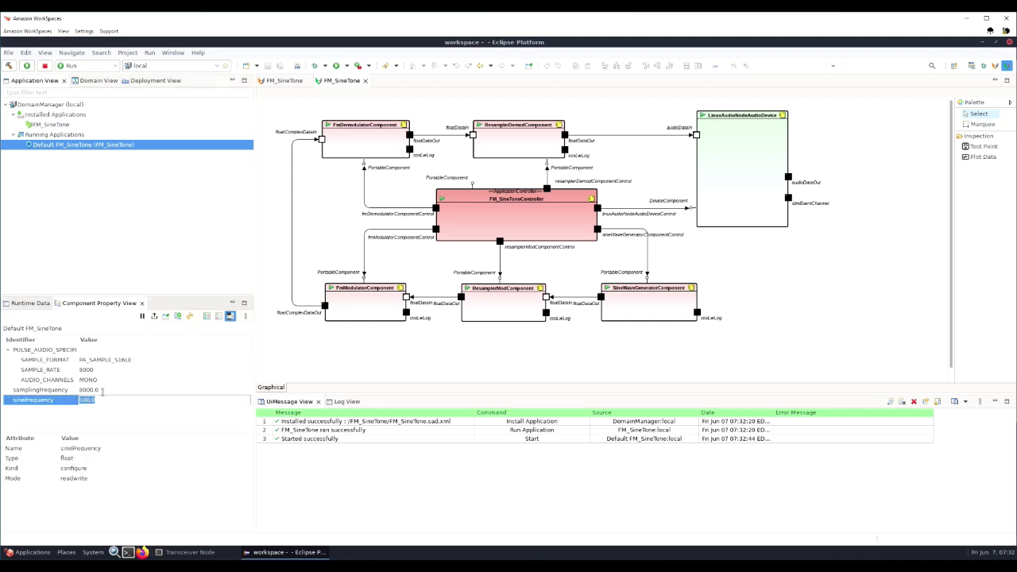
text(1000)
key(Return)
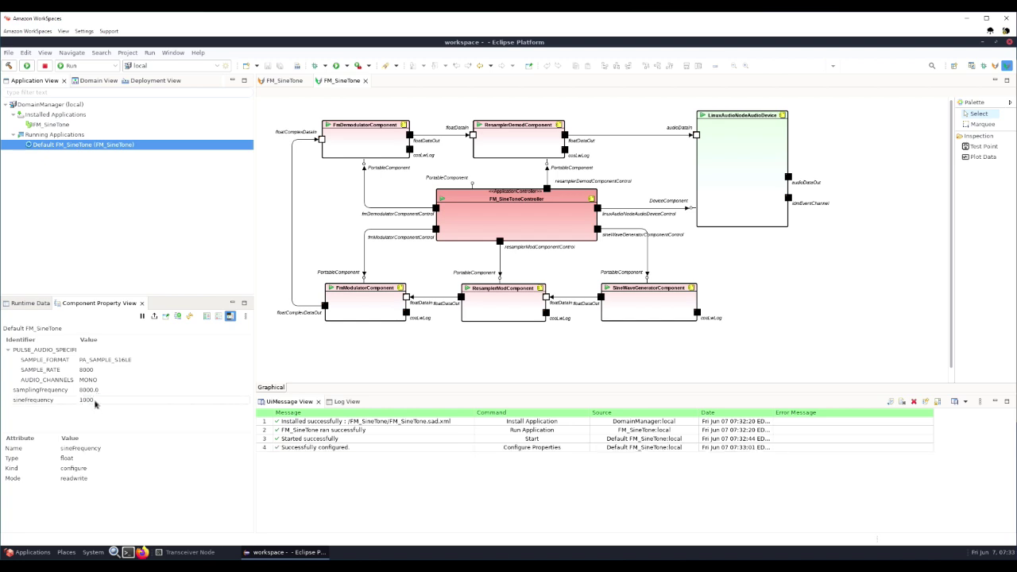
Step: Set the sineFrequency property of Default FM_SineTone to 500
click(95, 403)
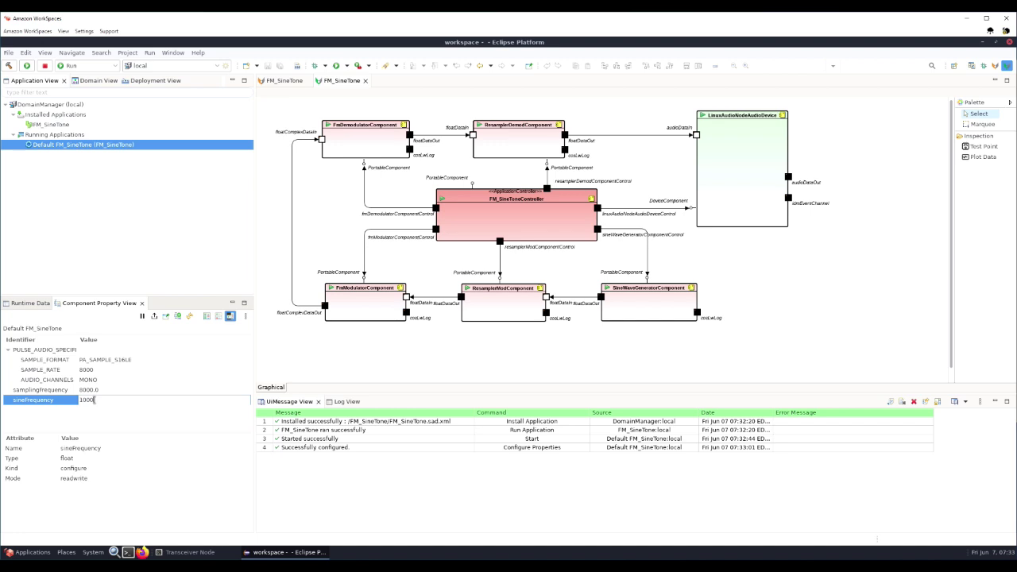
key(BackSpace)
key(BackSpace)
key(BackSpace)
key(BackSpace)
text(500)
key(Return)
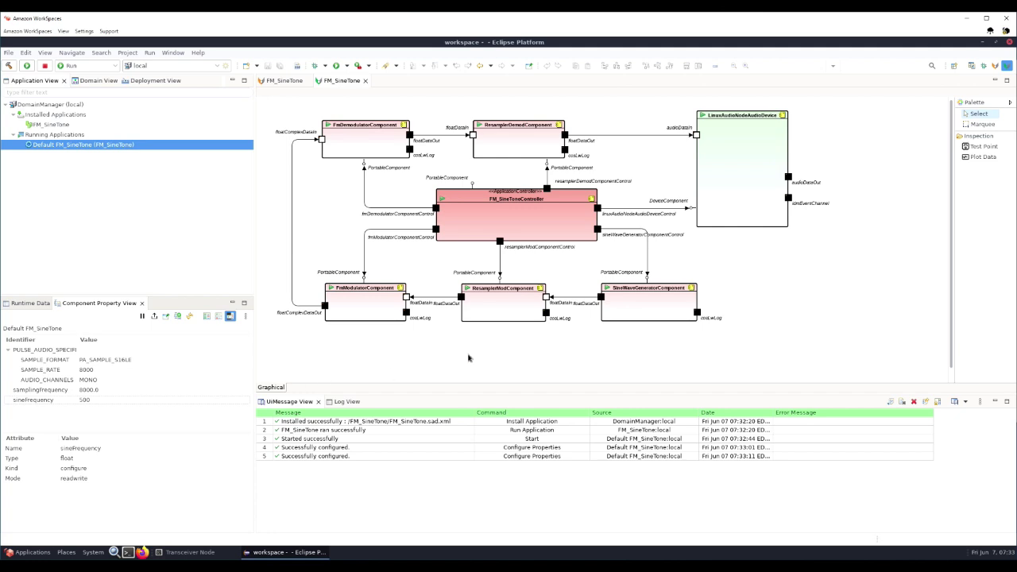
Step: Plot FmModulatorComponent's floatComplexDataOut port in the Constellation domain and enlarge the plot area
click(977, 157)
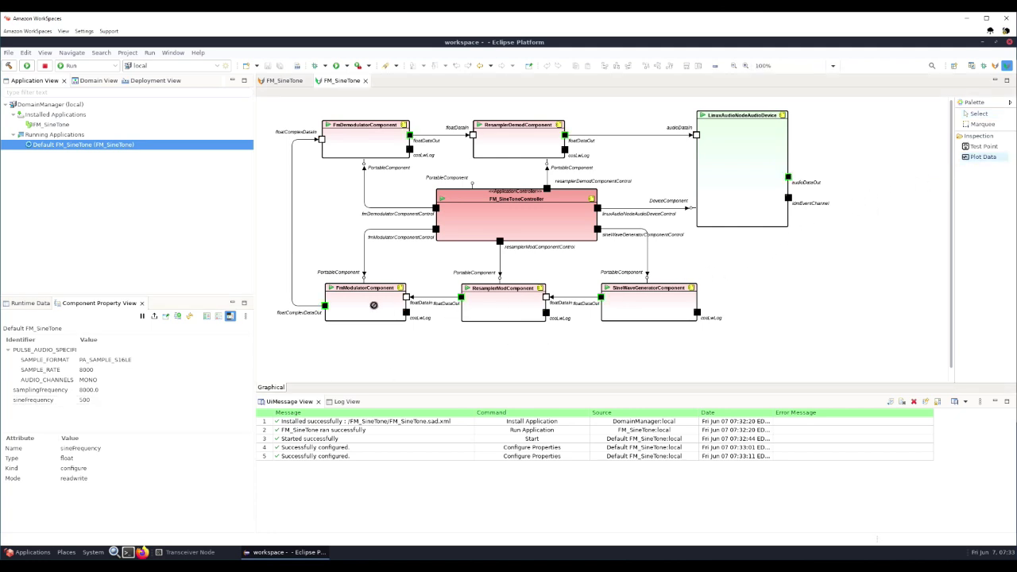
click(324, 304)
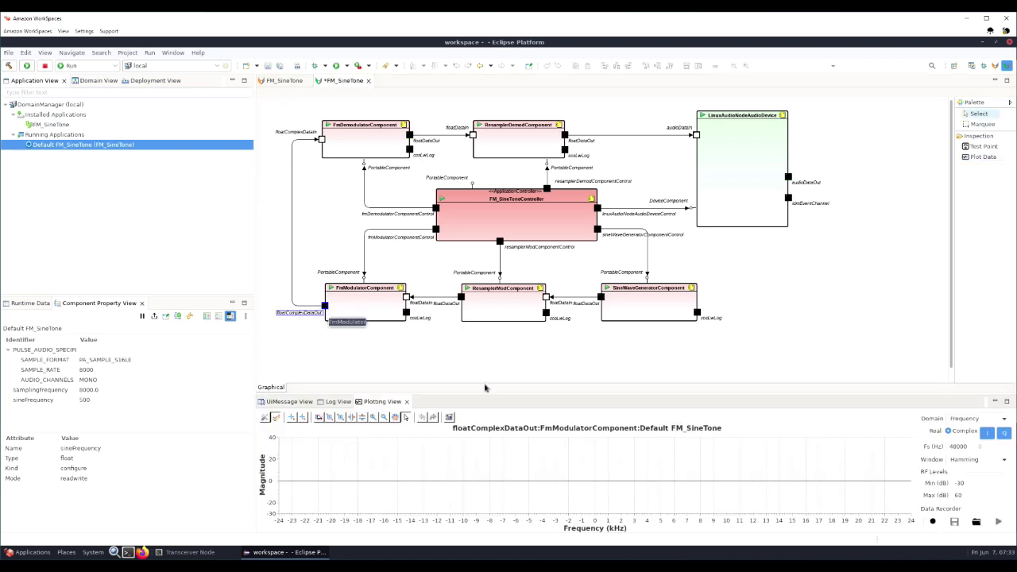
click(991, 422)
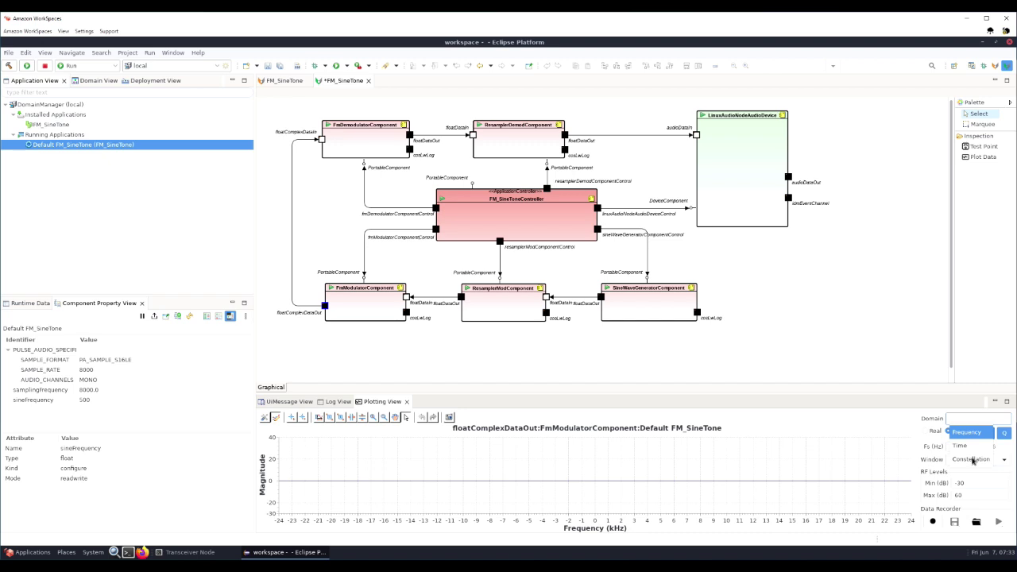
click(973, 460)
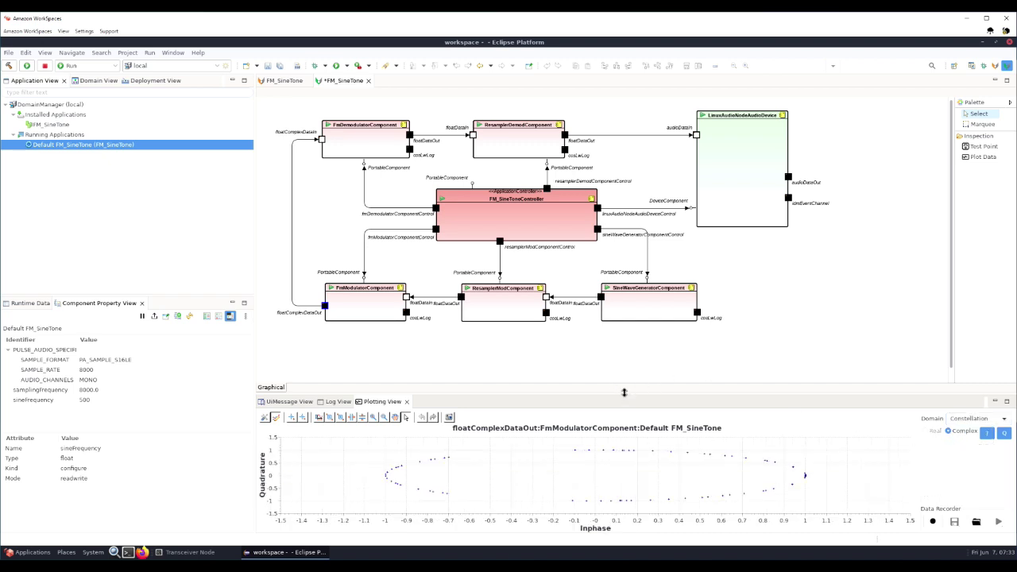
drag(624, 393, 625, 184)
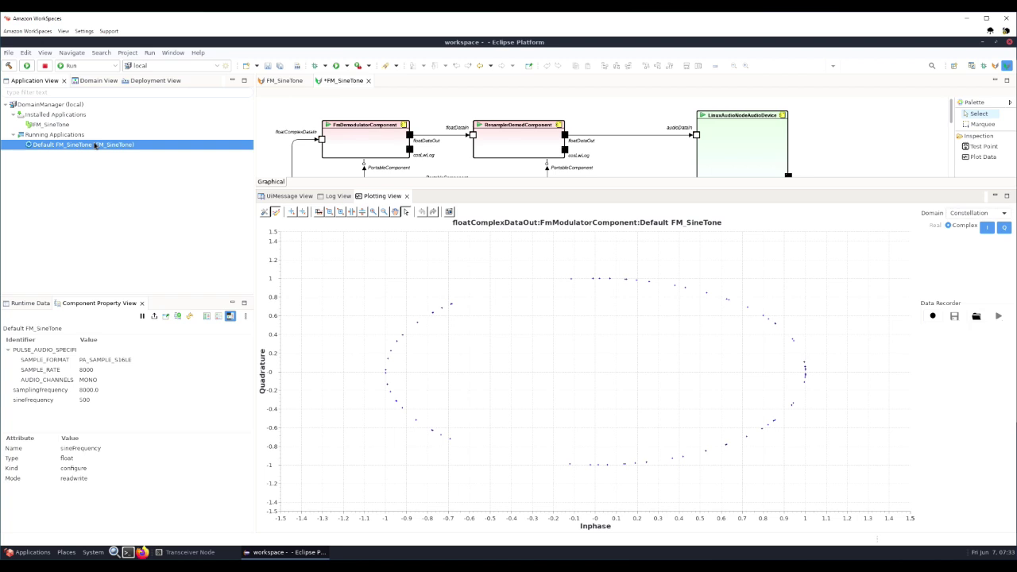
Step: Stop and shut down the running Default FM_SineTone instance, and select the installed FM_SineTone application
right_click(116, 148)
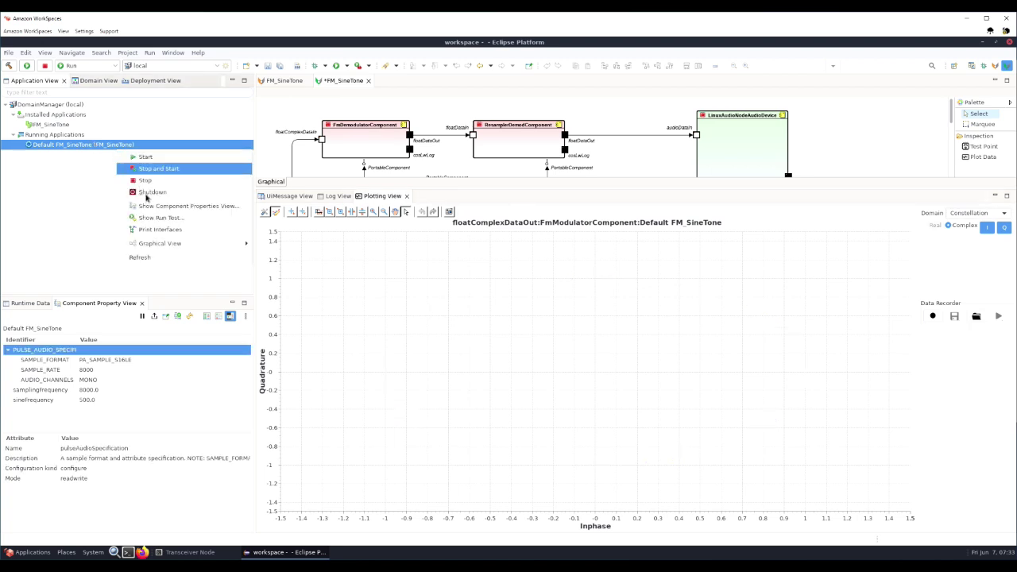
click(147, 193)
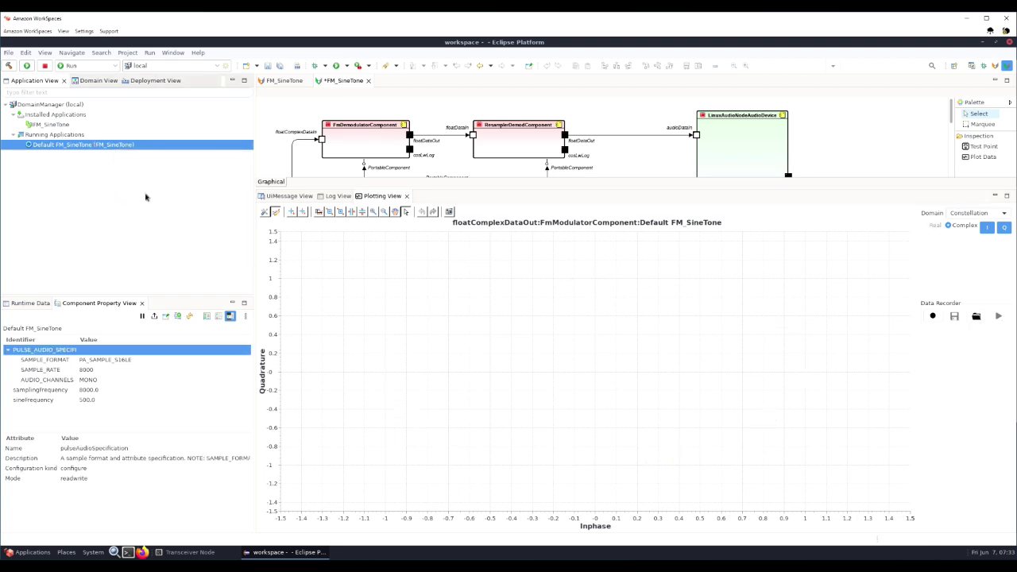
click(58, 124)
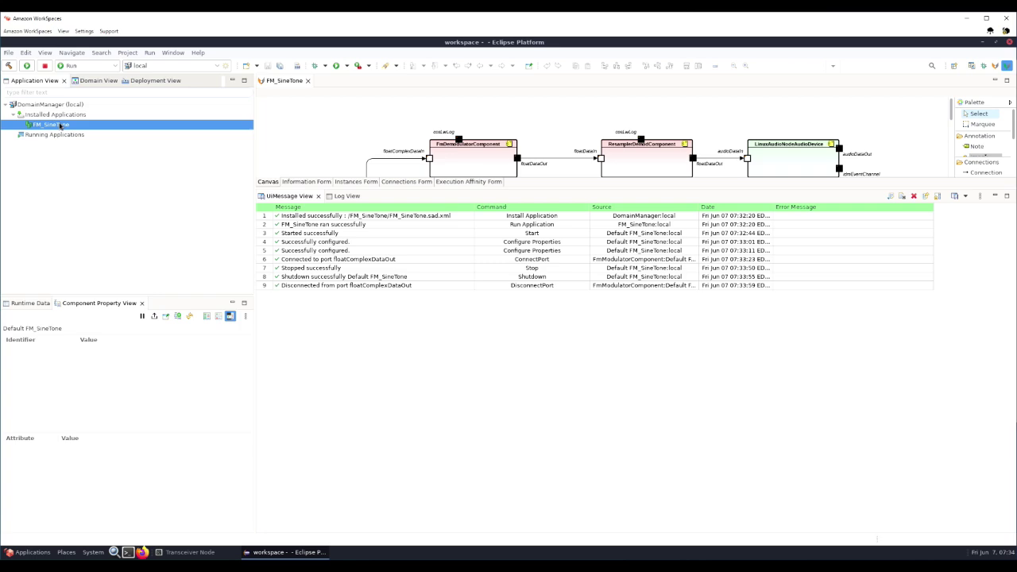
right_click(60, 125)
click(86, 131)
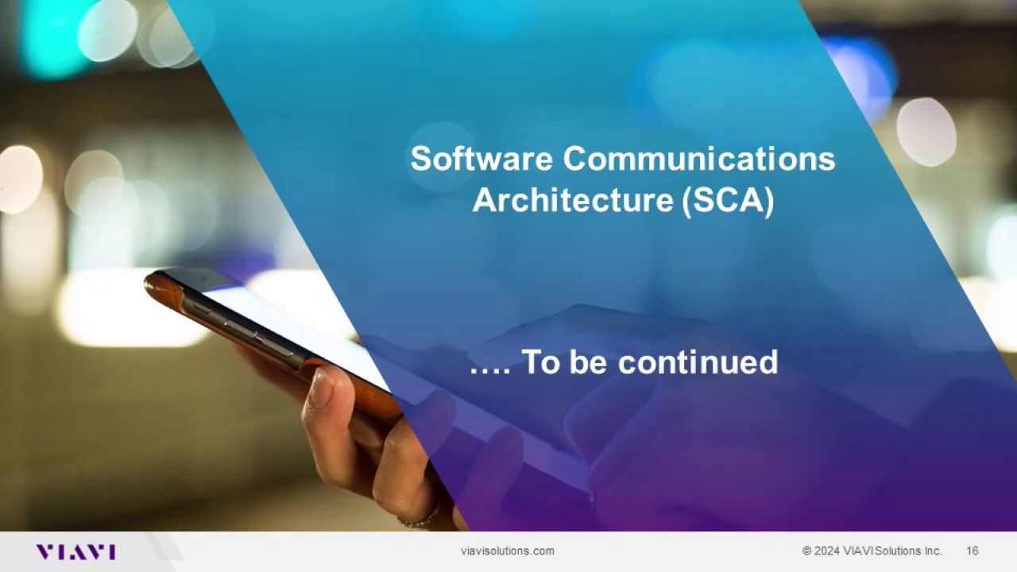